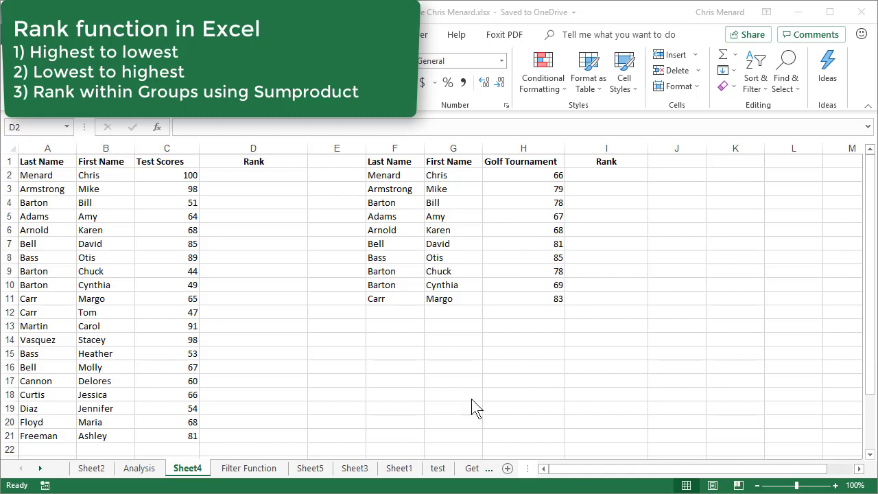
- For cell D2, search the function list for 'rank' and choose RANK.EQ
click(256, 175)
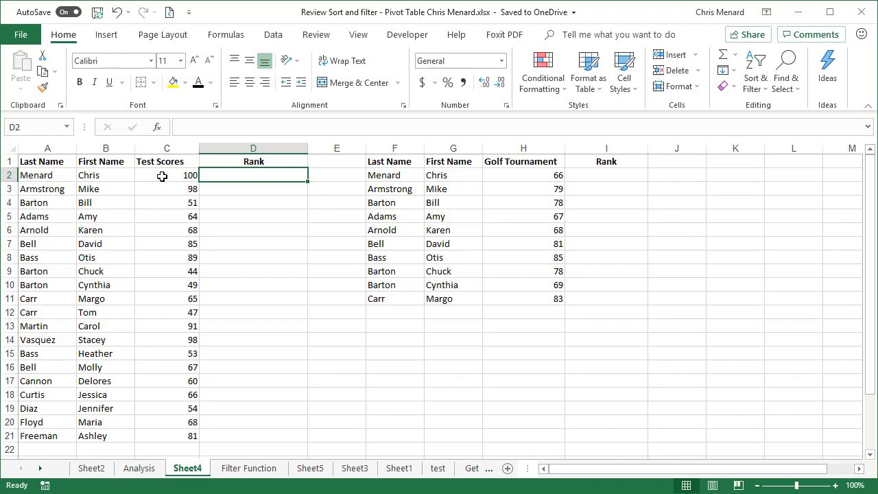
click(157, 127)
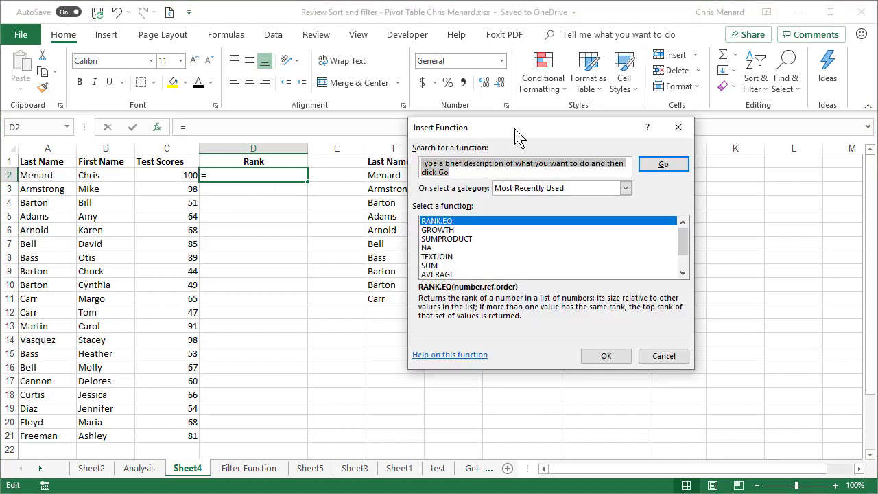
text(rank)
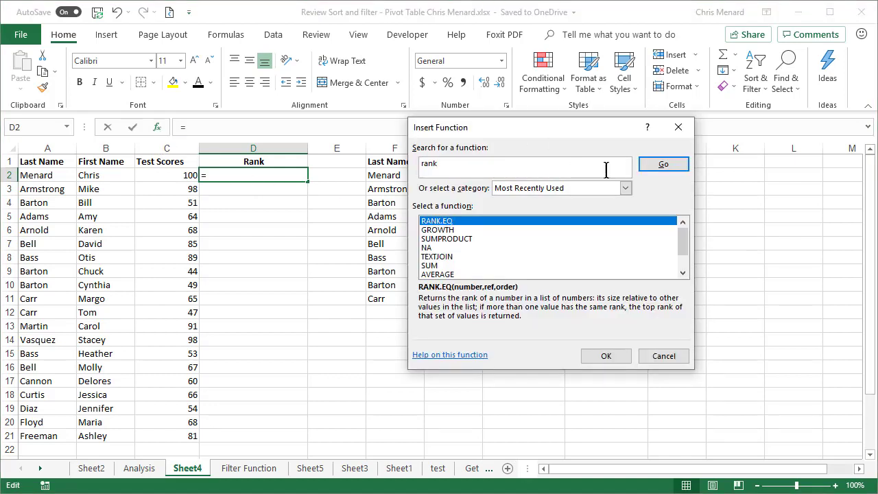
click(648, 169)
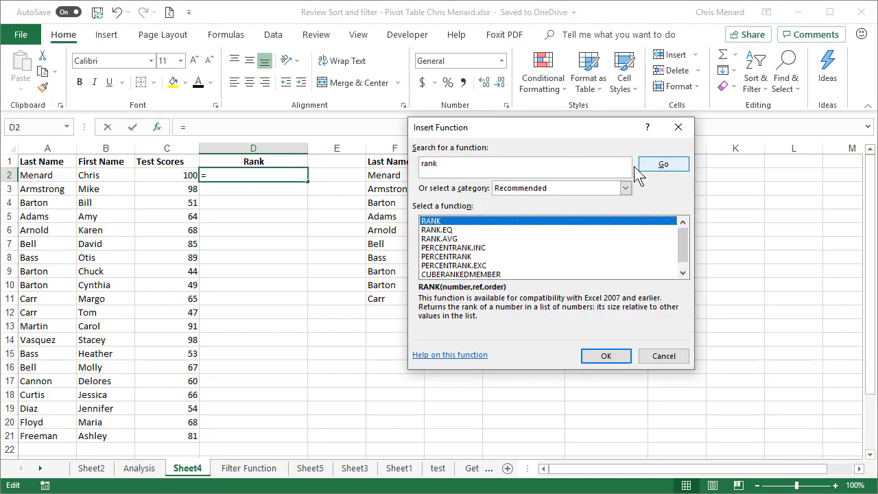
click(450, 232)
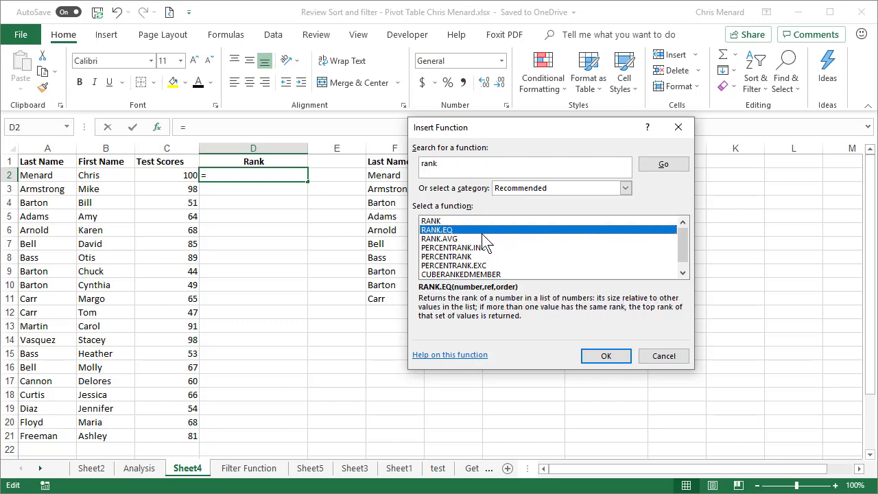
- Enter =RANK.EQ(C2,$C$2:$C$21) in D2 to rank C2's score against all test scores
click(597, 358)
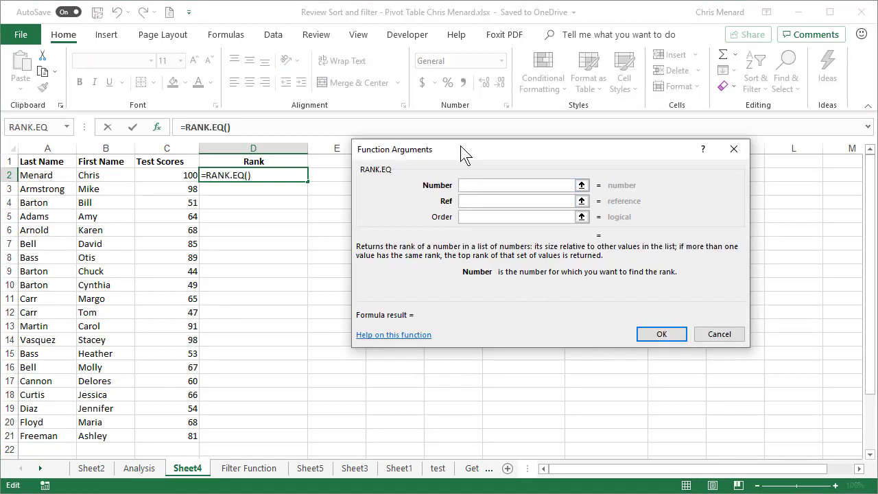
drag(461, 146, 440, 92)
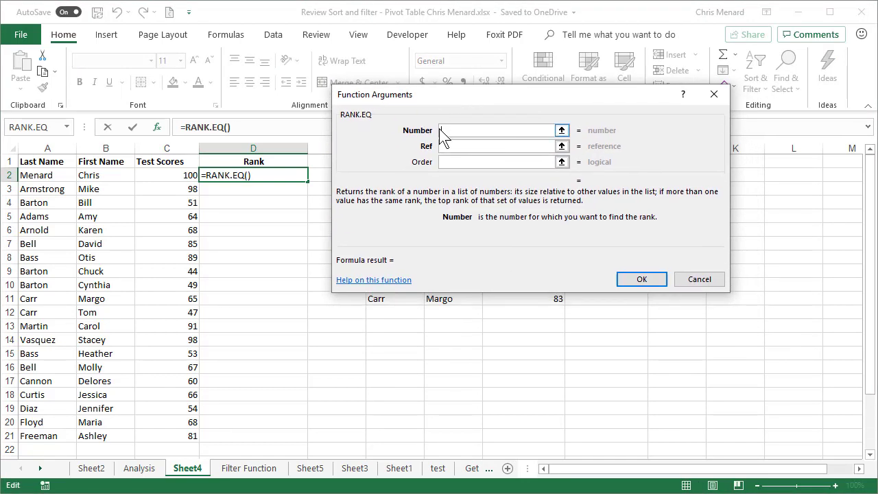
click(177, 174)
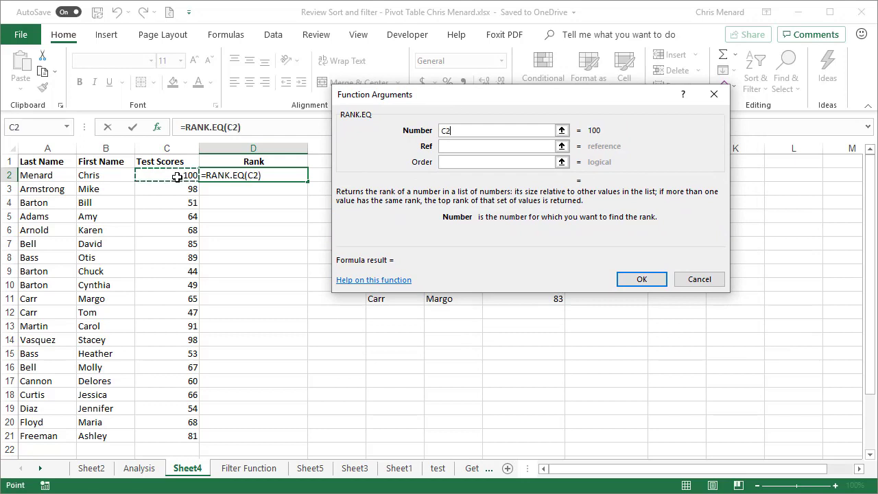
click(450, 147)
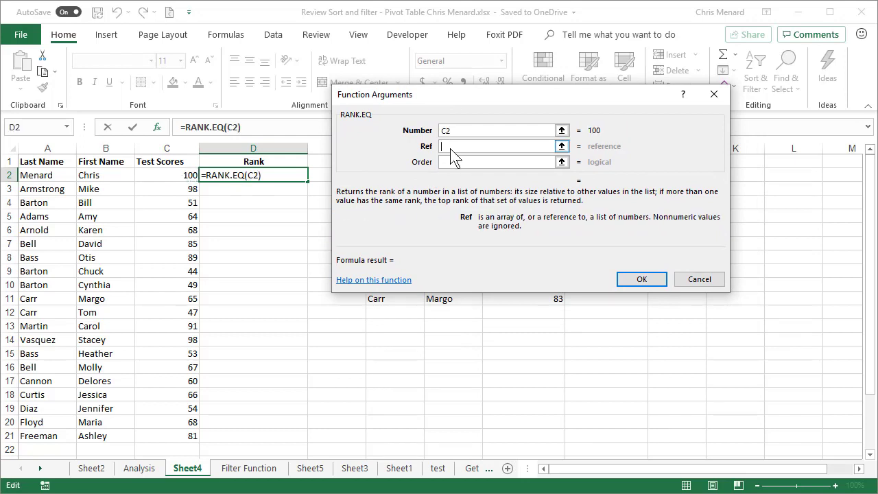
drag(170, 177, 192, 434)
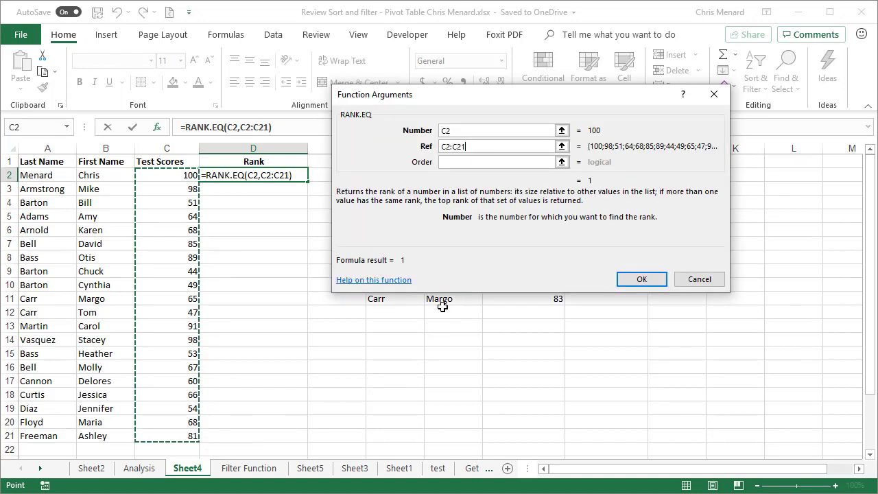
key(F4)
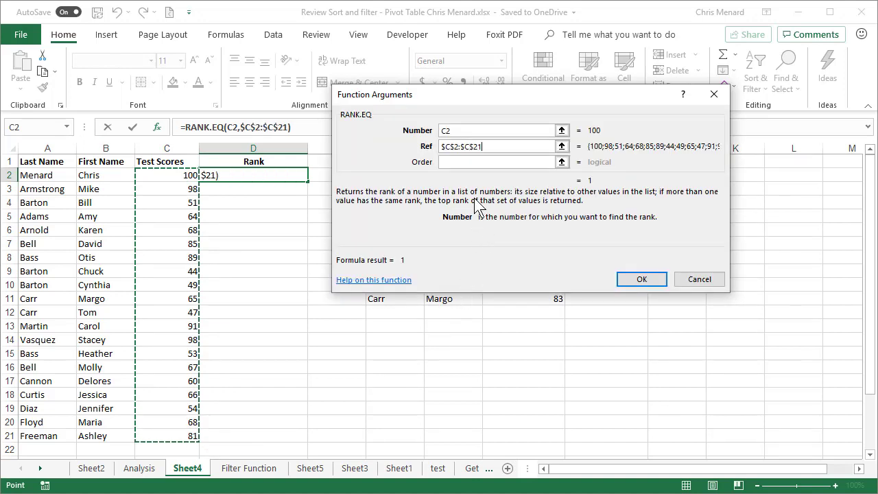
click(457, 162)
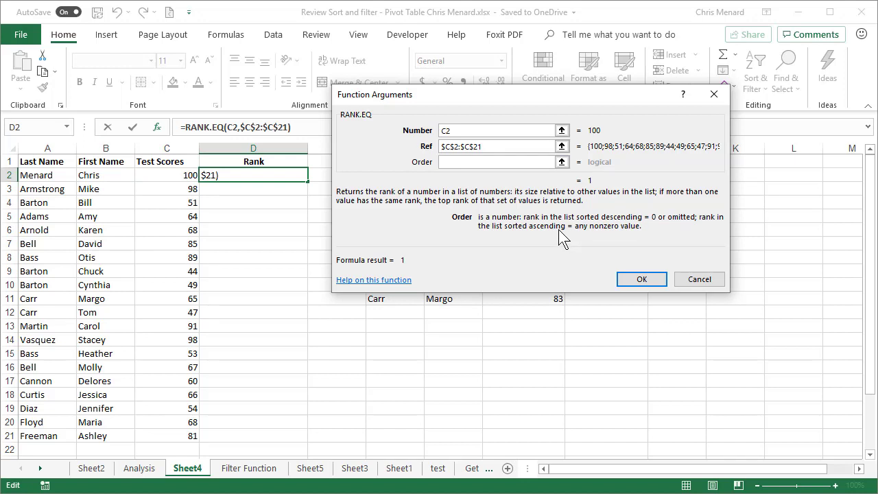
click(636, 279)
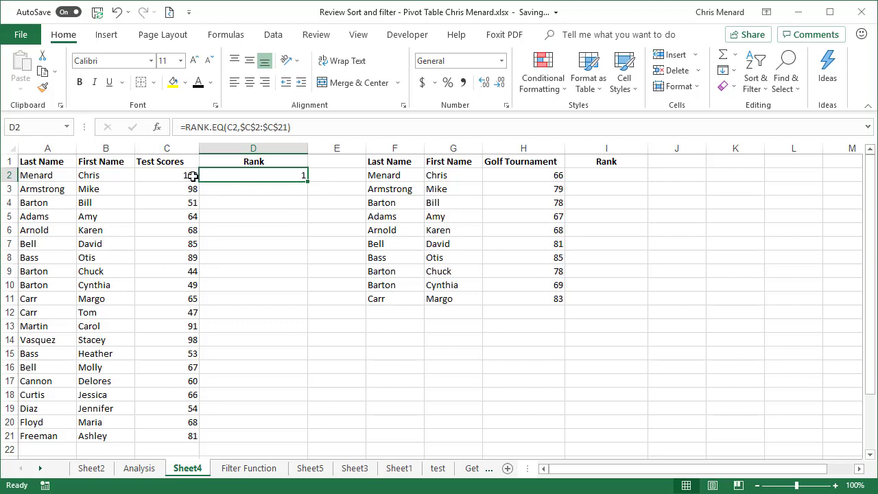
- Copy D2's RANK.EQ formula down through D21 and check the copied formula in row 9
drag(162, 172, 180, 432)
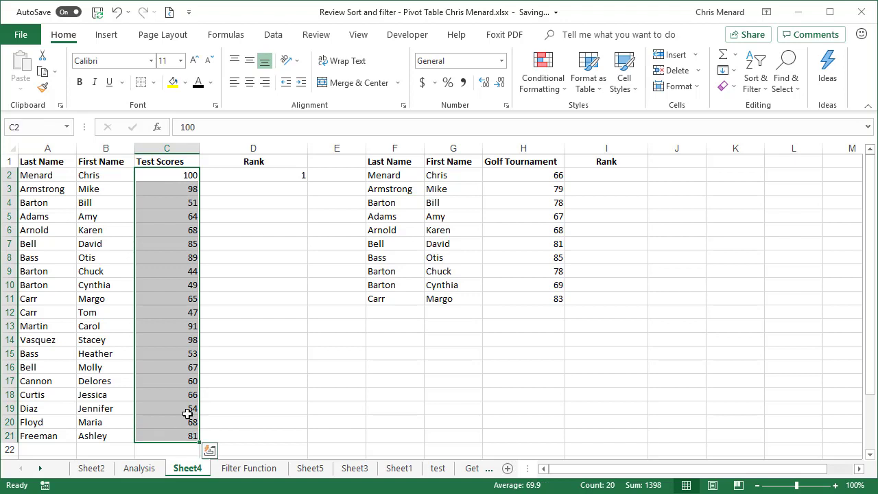
click(253, 178)
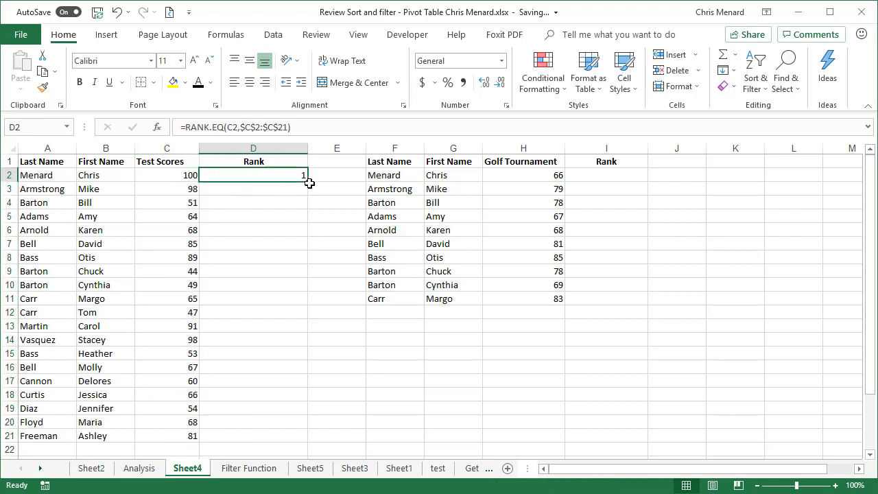
drag(307, 181, 307, 440)
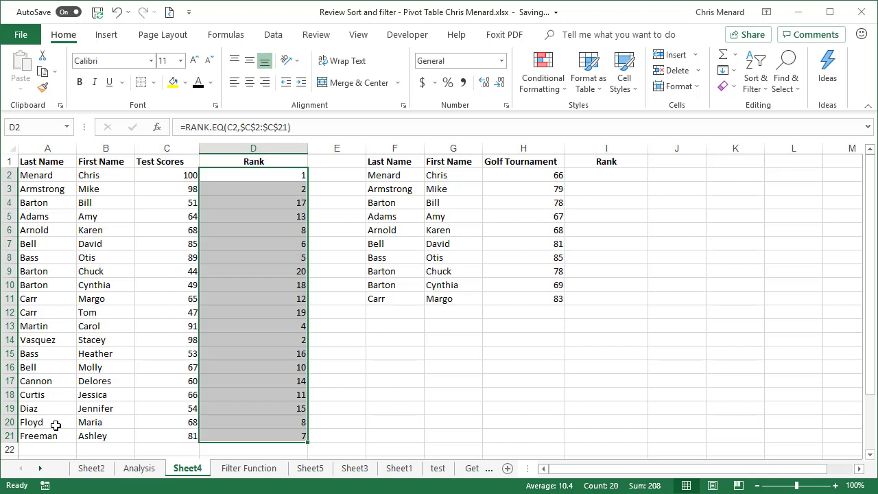
click(246, 266)
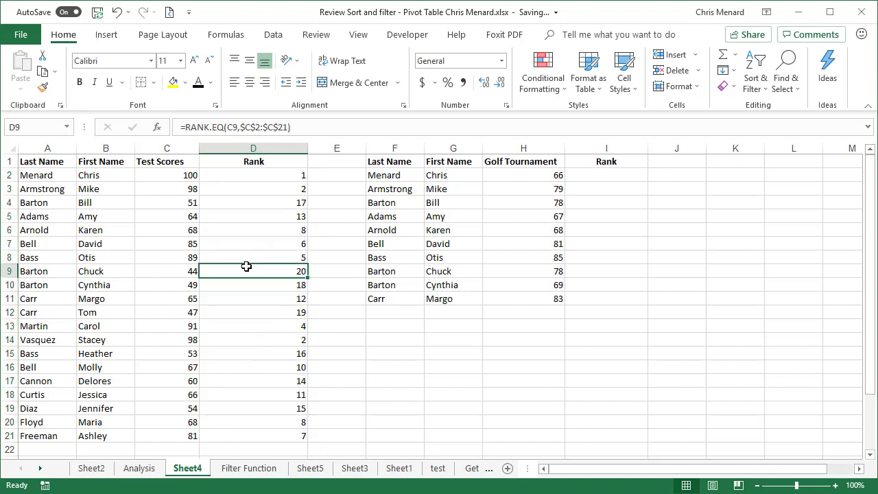
- Change the second test score from 98 to 100 and check the recalculated ranks in rows 3 and 14
click(175, 191)
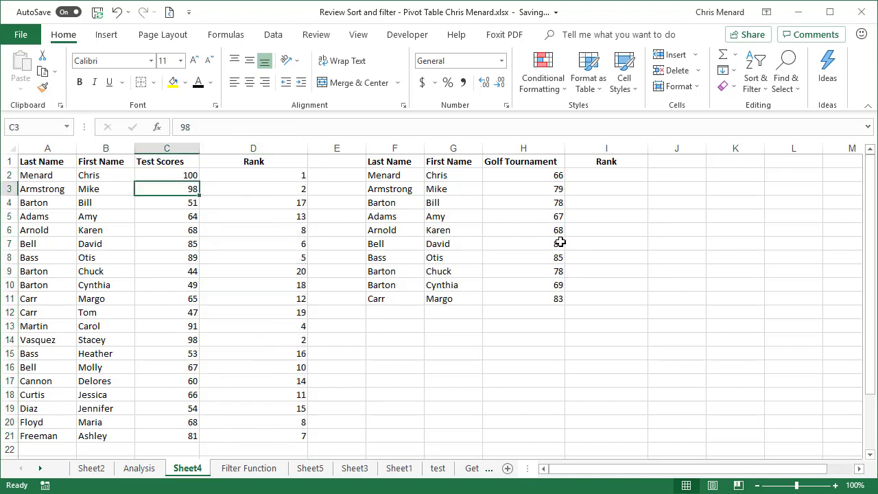
text(100)
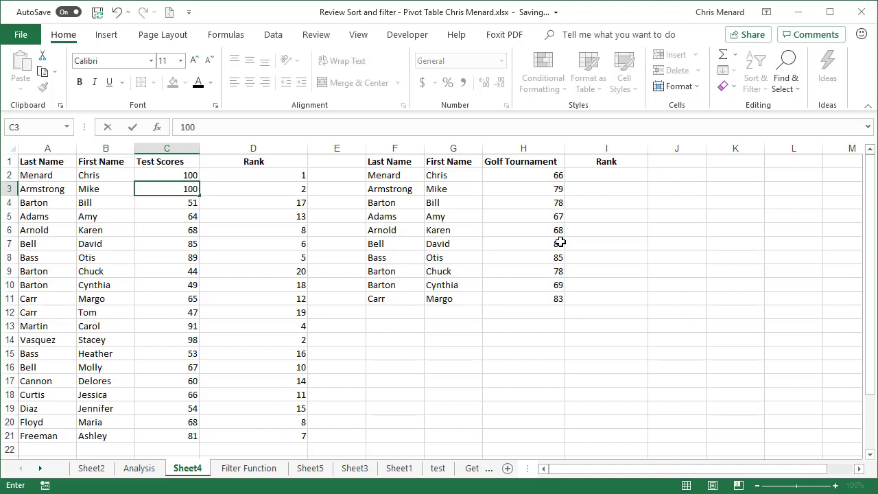
key(Return)
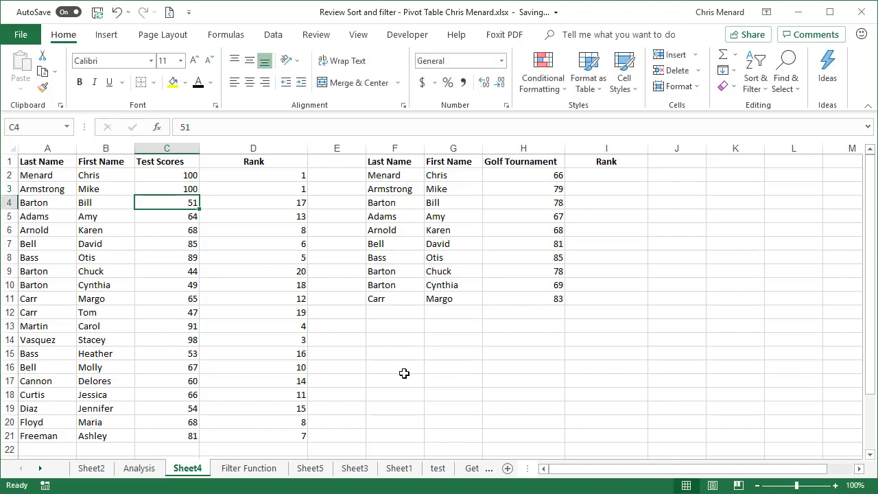
click(257, 175)
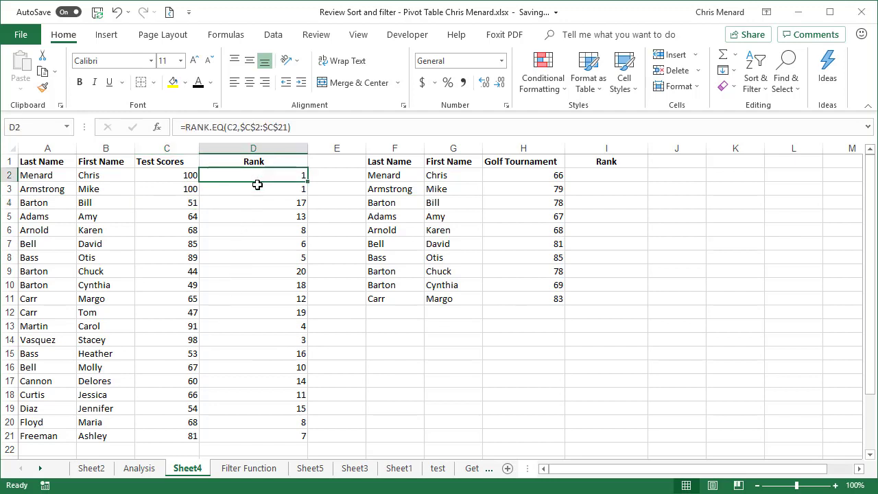
click(257, 188)
click(249, 340)
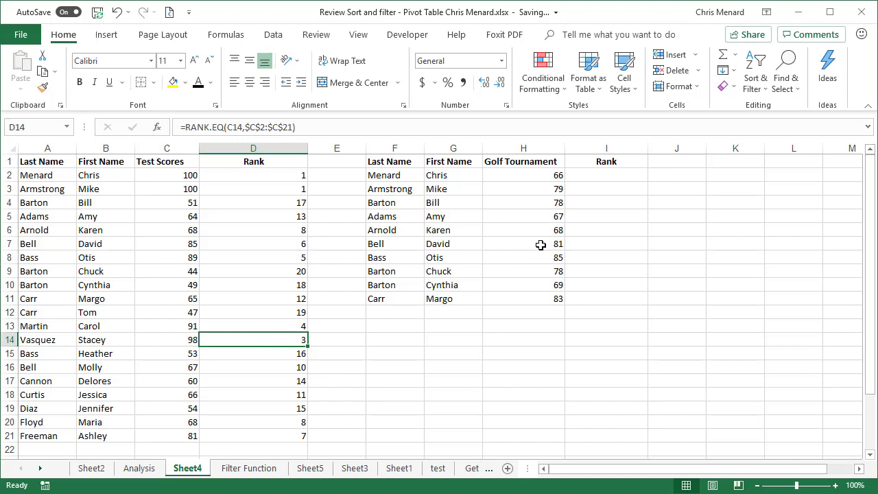
click(589, 178)
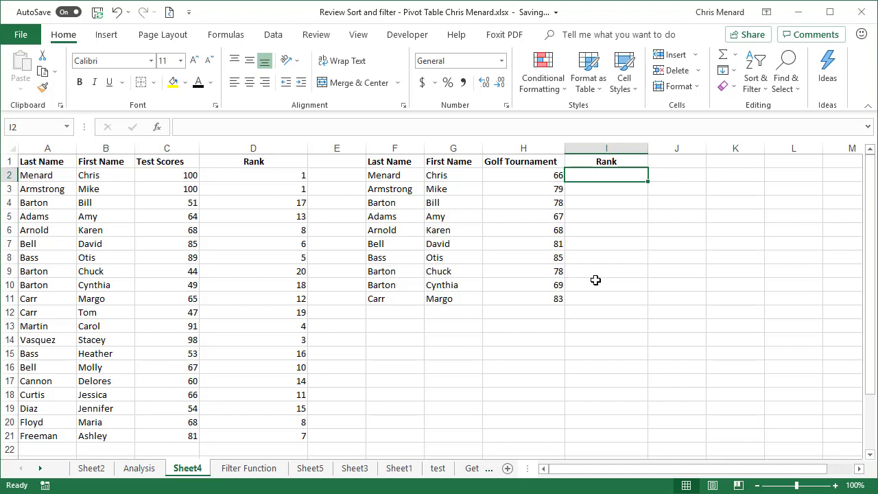
- Build an ascending RANK.EQ in I2 with Number H2, Ref $H$2:$H$11 and Order 1
click(157, 128)
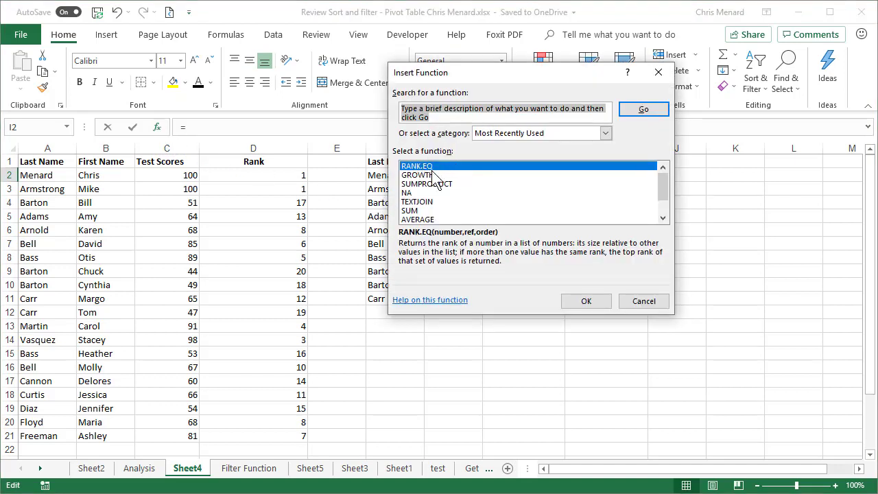
click(587, 306)
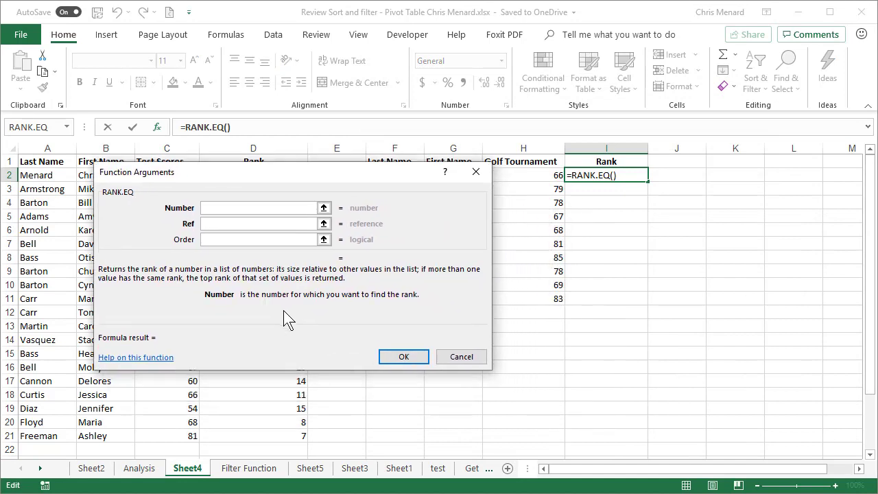
click(519, 181)
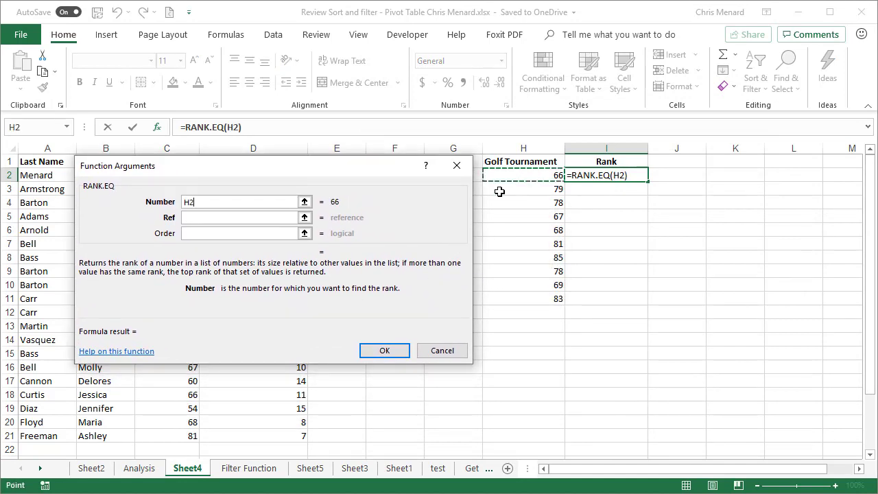
click(251, 217)
drag(550, 179, 554, 299)
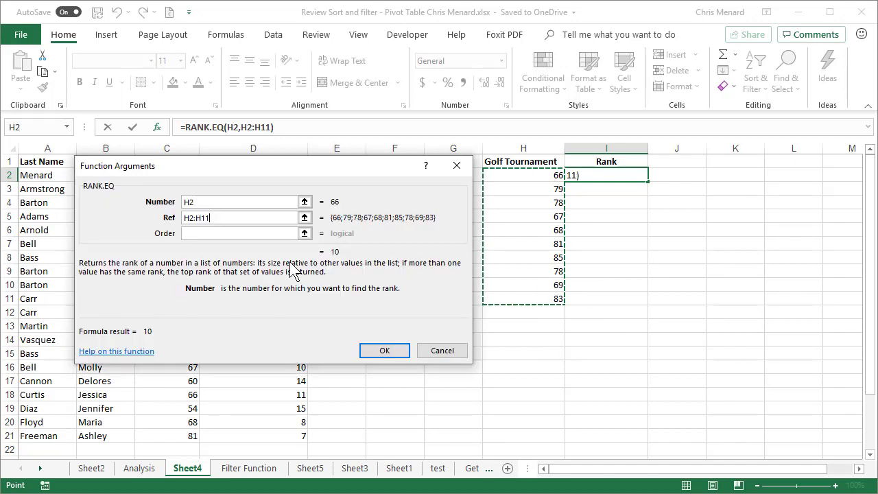
key(F4)
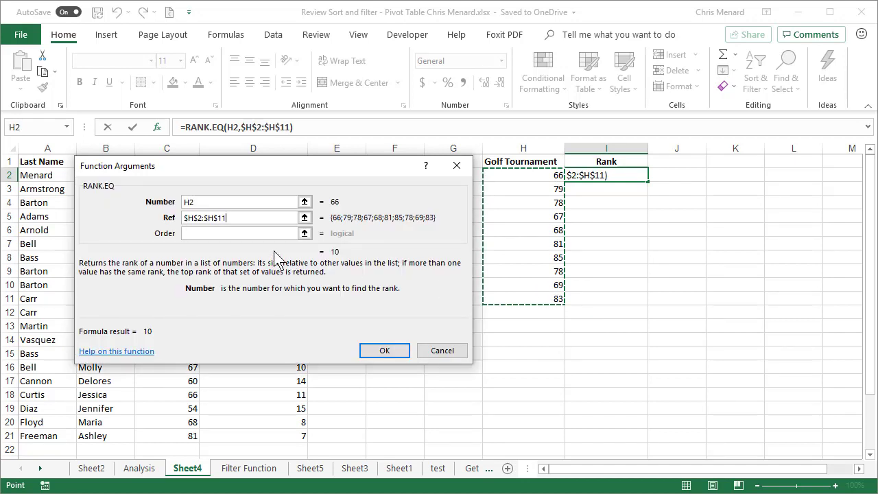
click(222, 233)
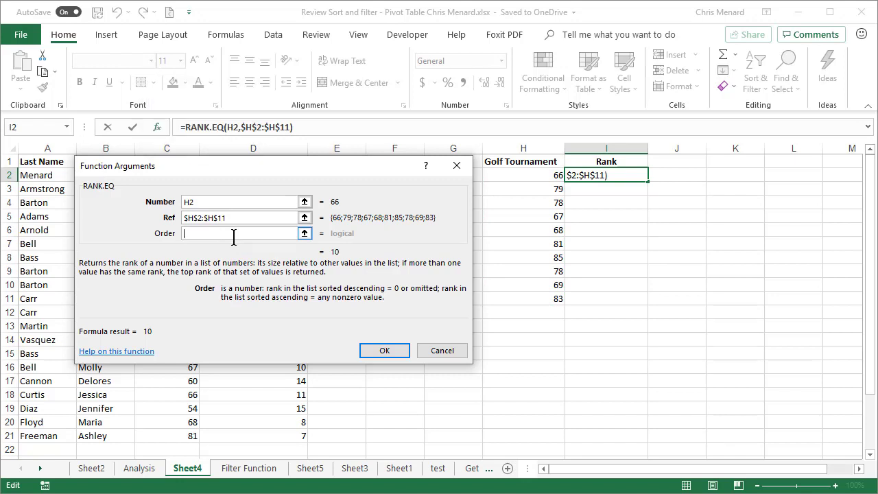
text(1)
click(384, 350)
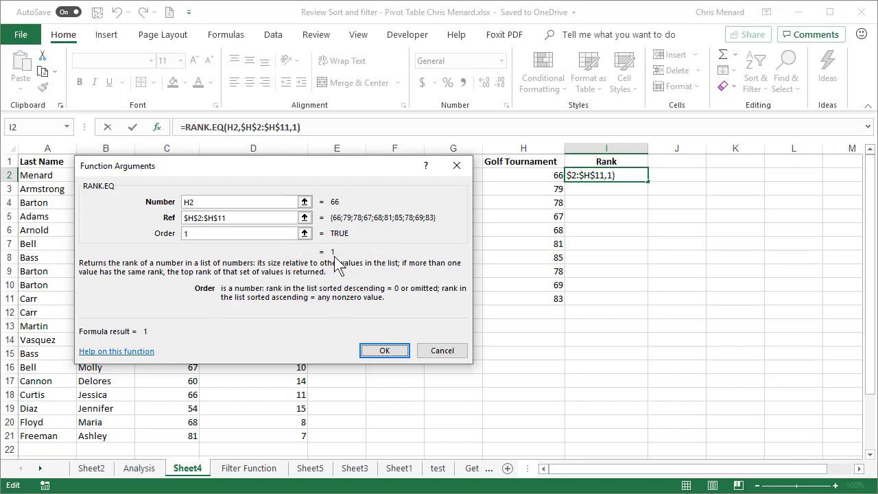
- Confirm the ascending rank formula in I2 and fill it down to I11
click(383, 351)
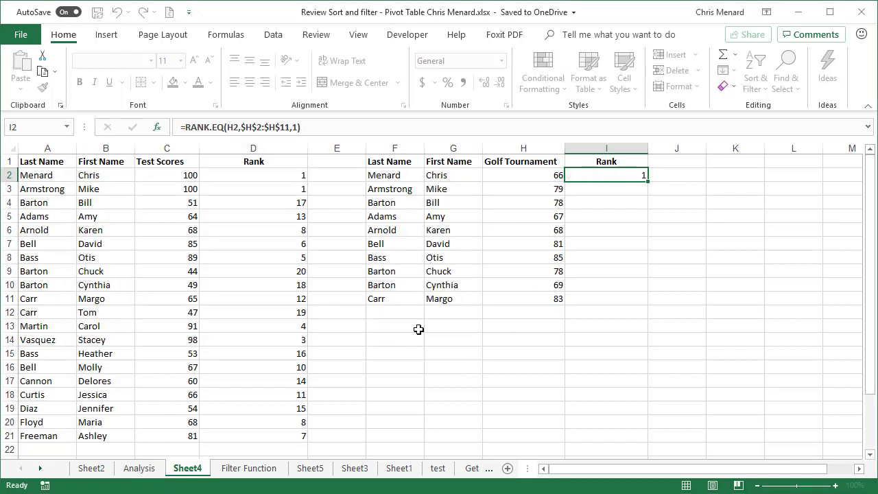
drag(648, 182, 648, 303)
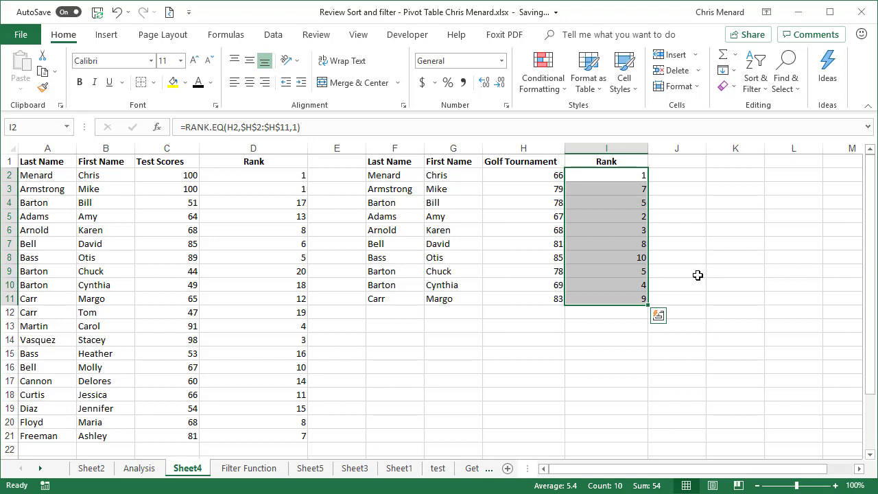
- Change the golf score in H3 to 66, then compare the rank formulas in I5, D2 and I2
click(549, 191)
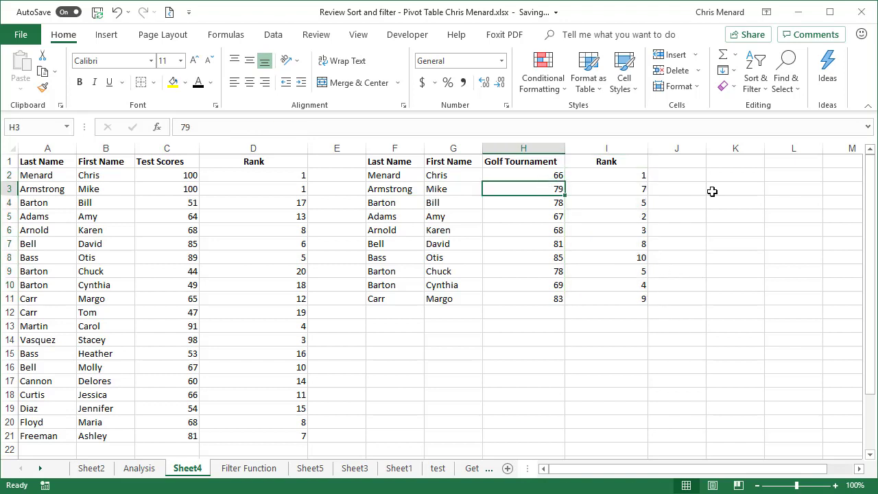
text(66)
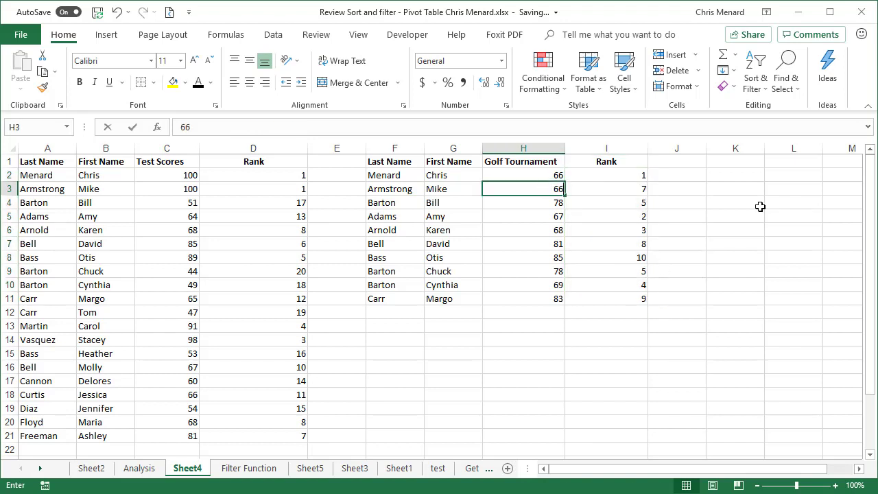
key(Return)
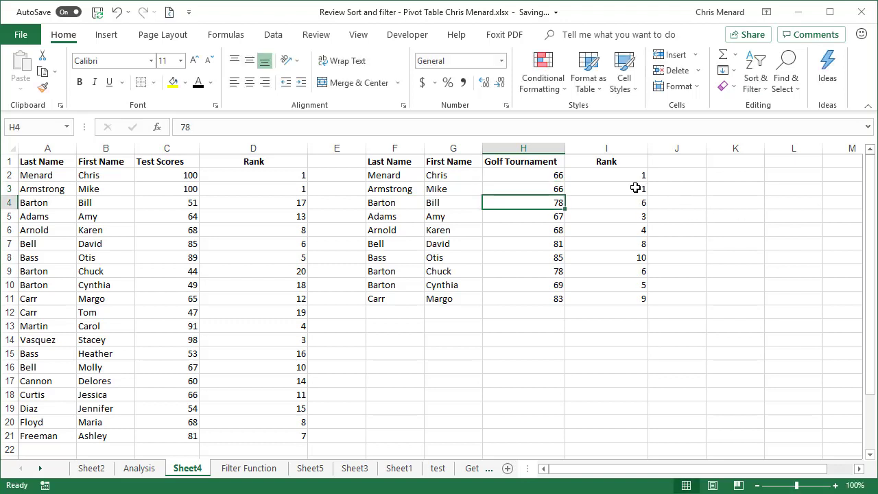
click(622, 217)
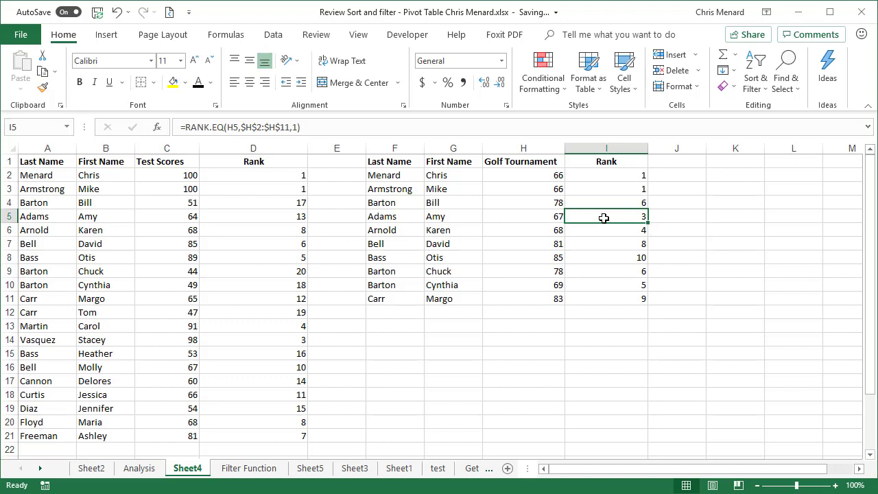
click(280, 177)
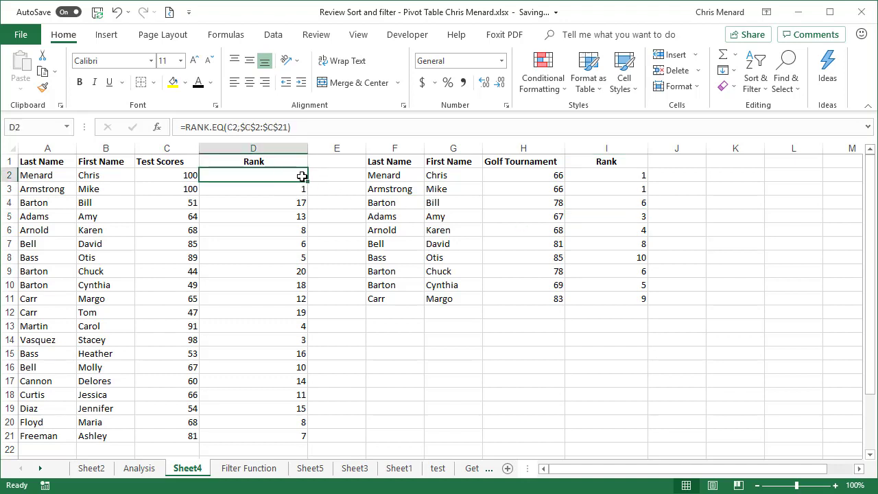
click(582, 177)
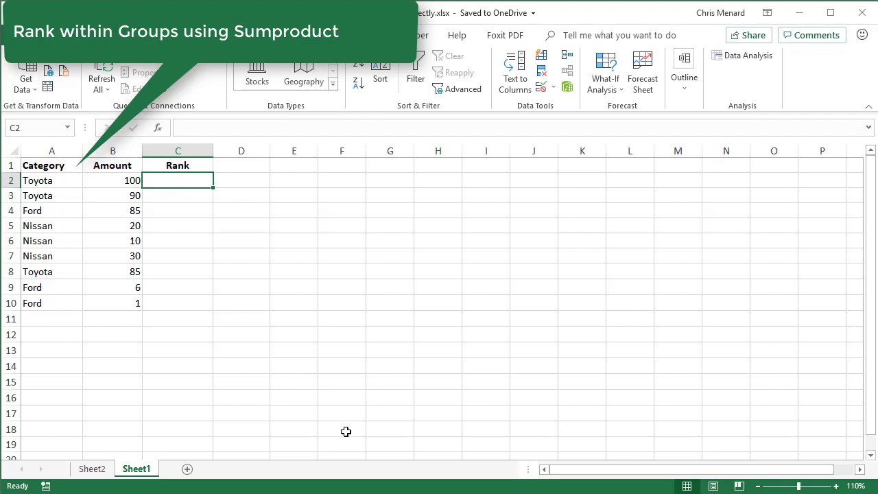
- Start C2's formula as =SUMPRODUCT(($A$2:$A$10=A2)*( to match rows by category
text(=sum)
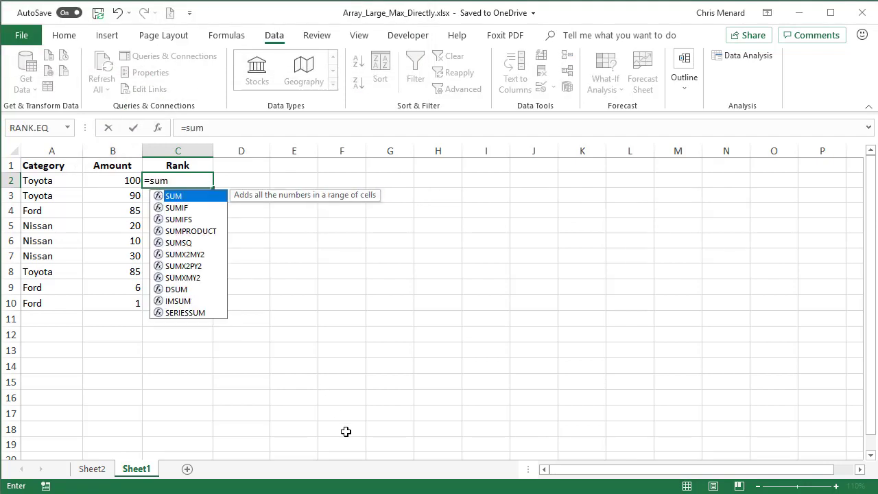
text(p)
key(Tab)
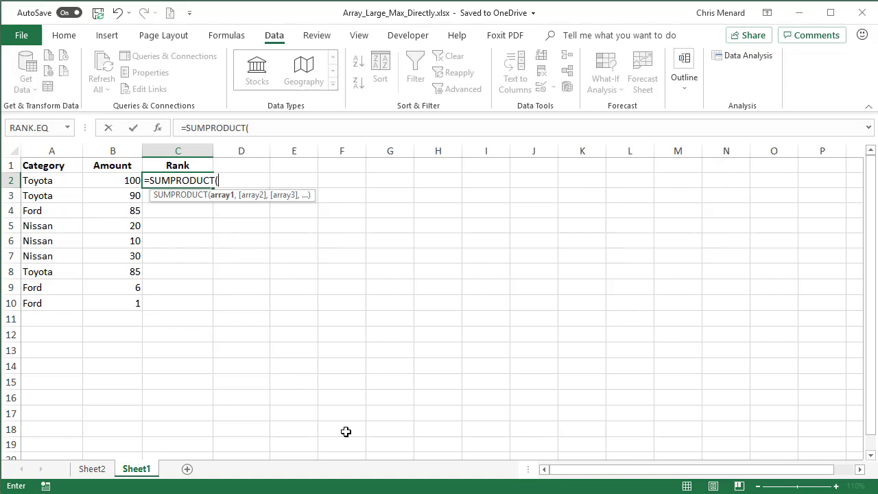
text((()
key(BackSpace)
click(52, 182)
drag(51, 182, 59, 303)
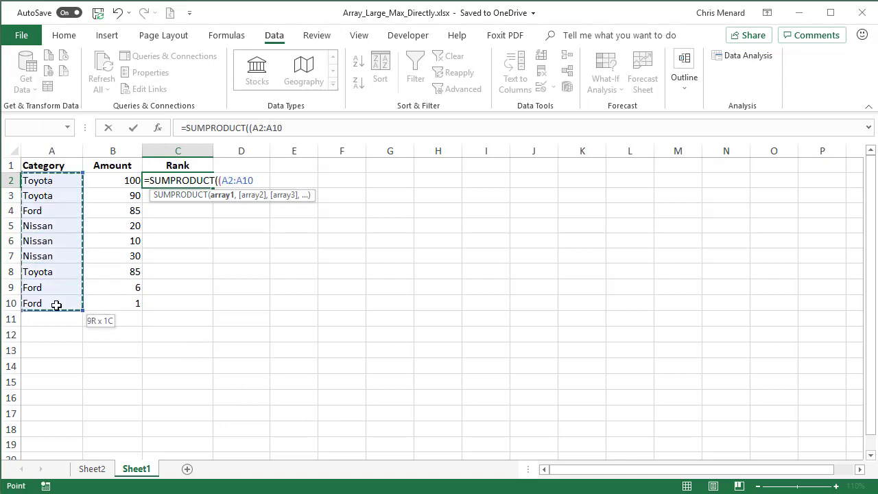
click(62, 304)
drag(53, 181, 55, 304)
key(F4)
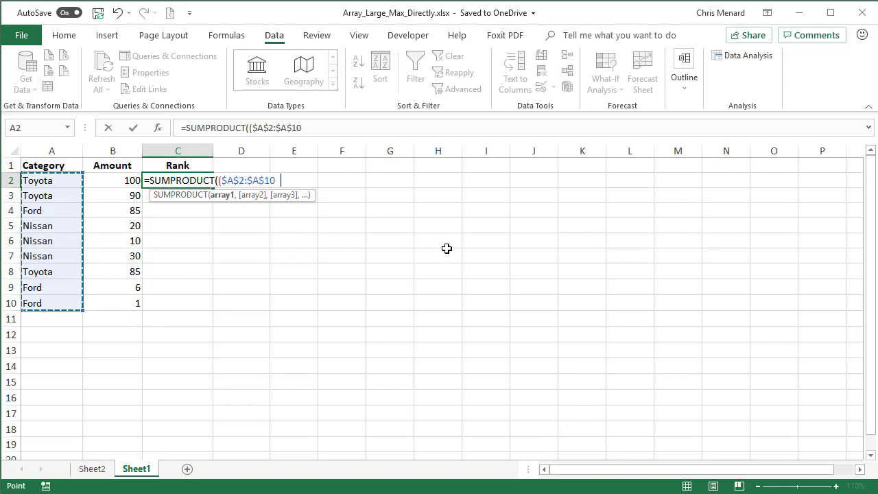
text(=A)
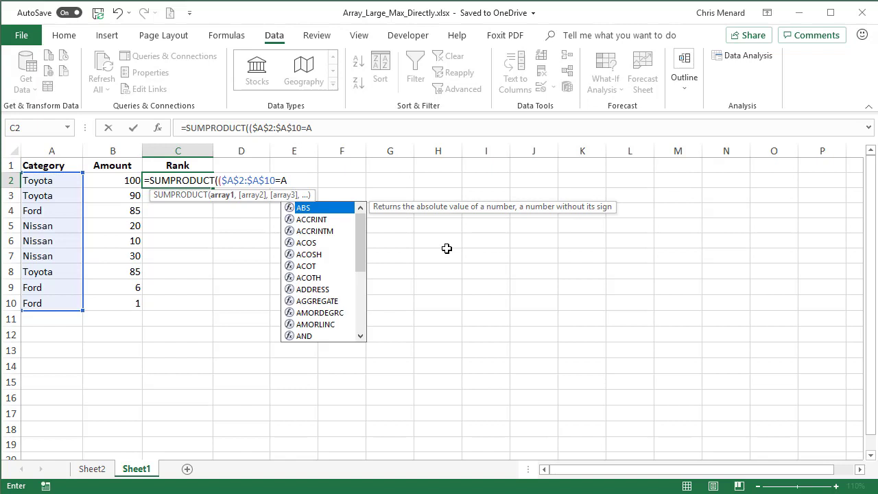
text(2))
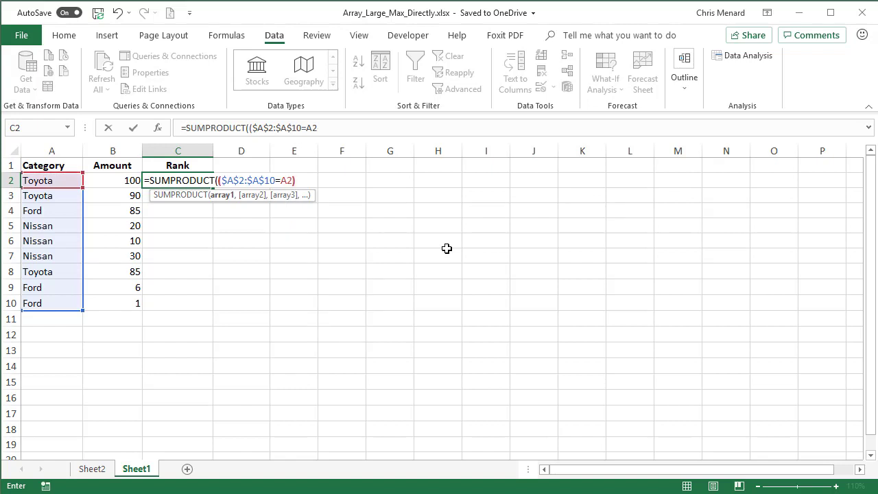
text(*()
- Finish it with B2<$B$2:$B$10))+1 and commit, giving rank 1 for Toyota's 100
click(121, 181)
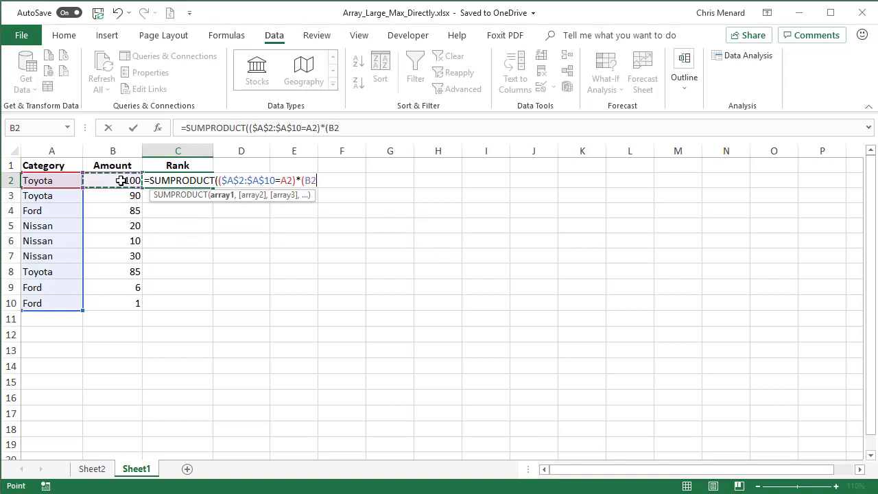
text(<)
drag(121, 180, 108, 302)
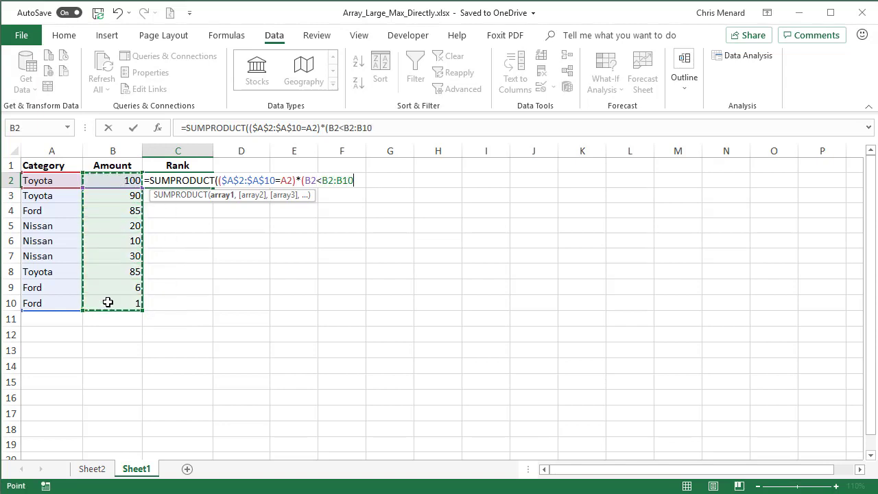
key(F4)
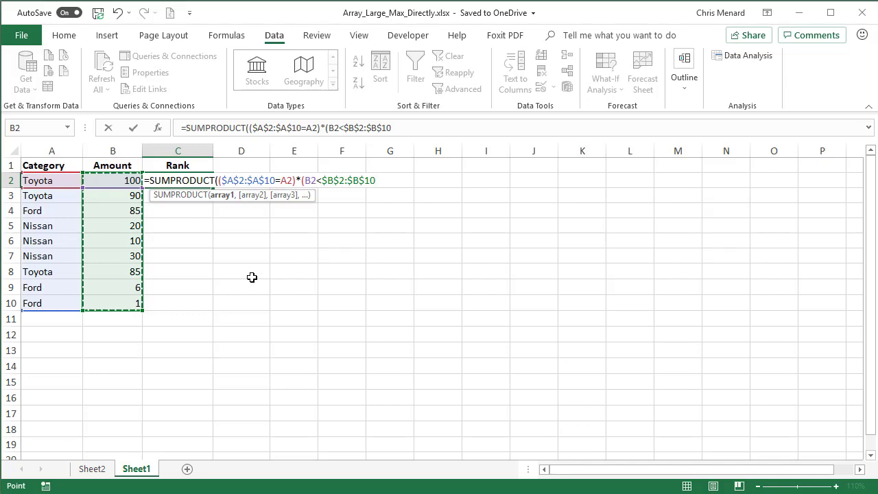
text()))
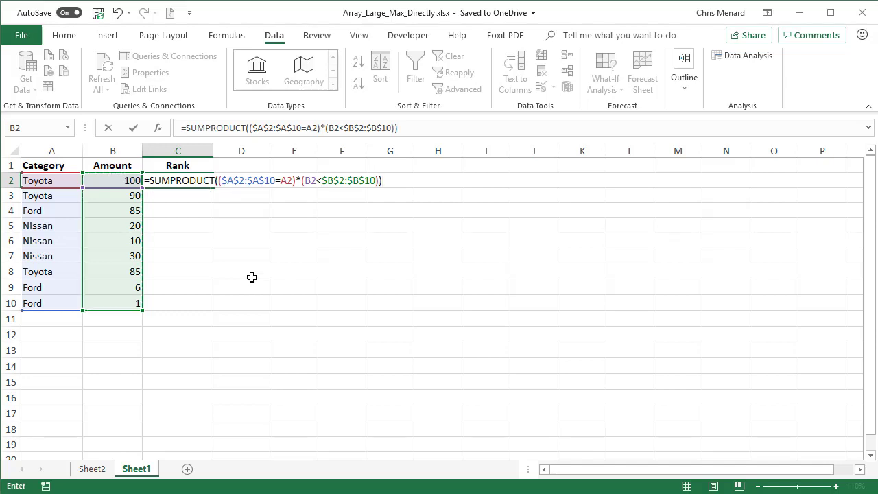
text(+1)
key(Return)
- Copy C2's category rank formula down through C7, ranking Nissan's 30, 20, 10 as 1, 2, 3
key(Up)
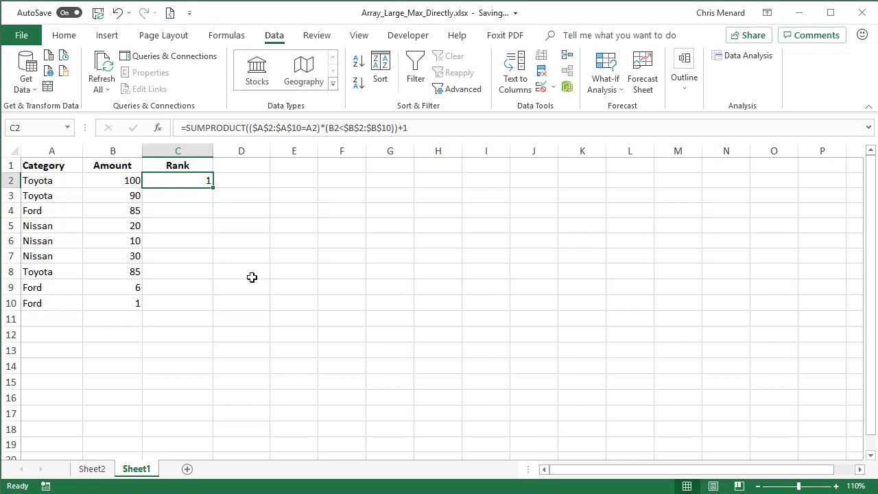
click(103, 181)
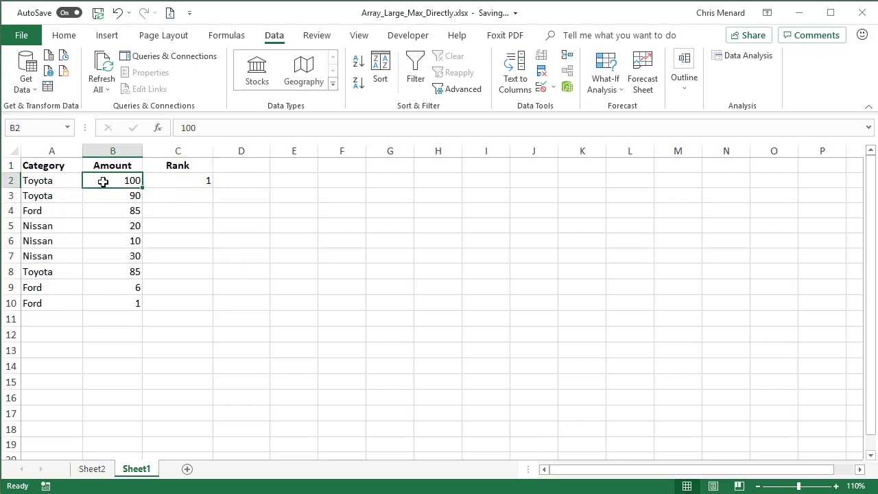
click(180, 177)
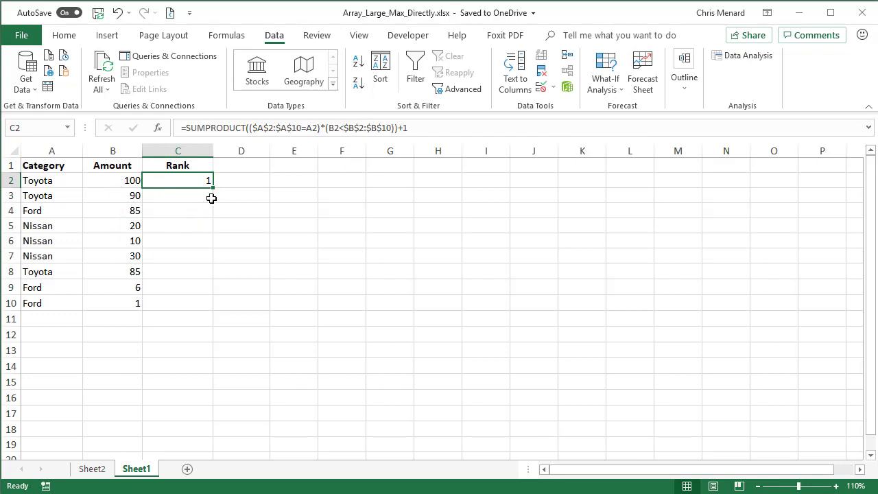
drag(212, 188, 216, 202)
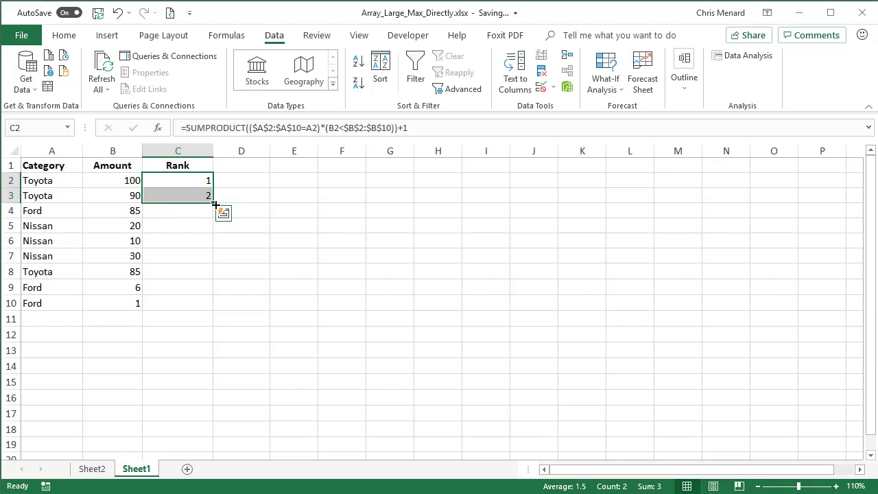
drag(216, 204, 216, 217)
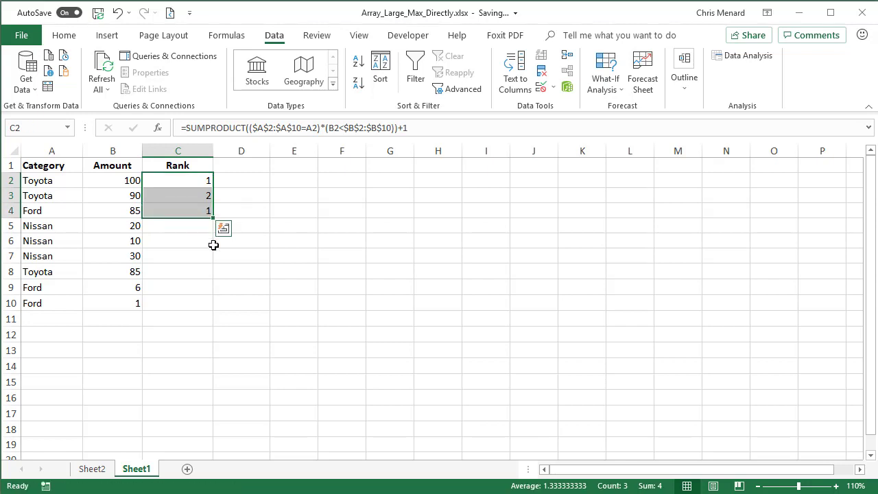
drag(214, 218, 214, 231)
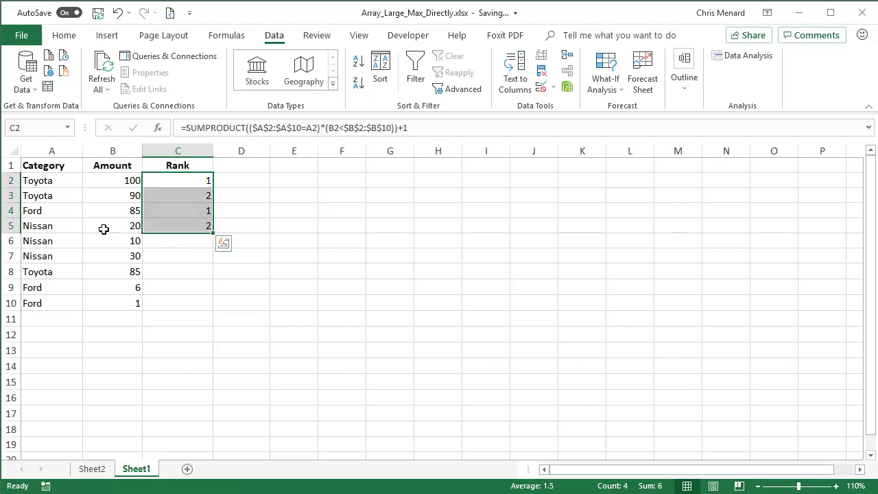
click(196, 227)
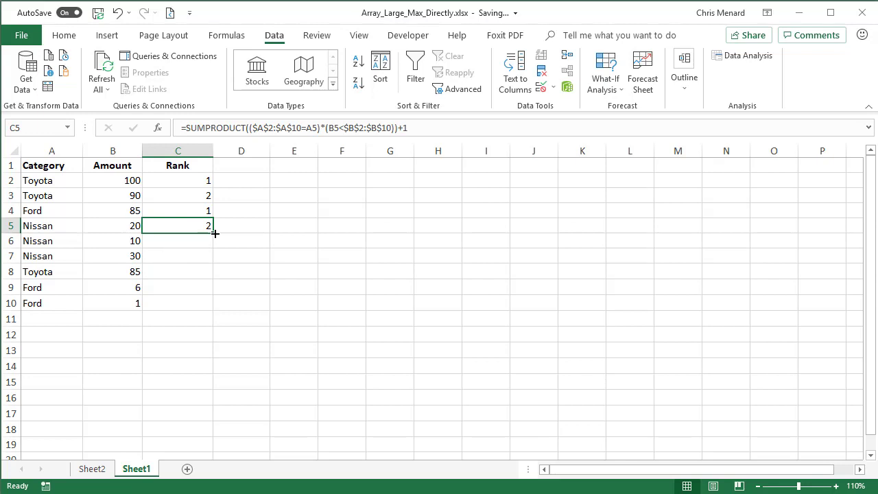
drag(213, 233, 214, 266)
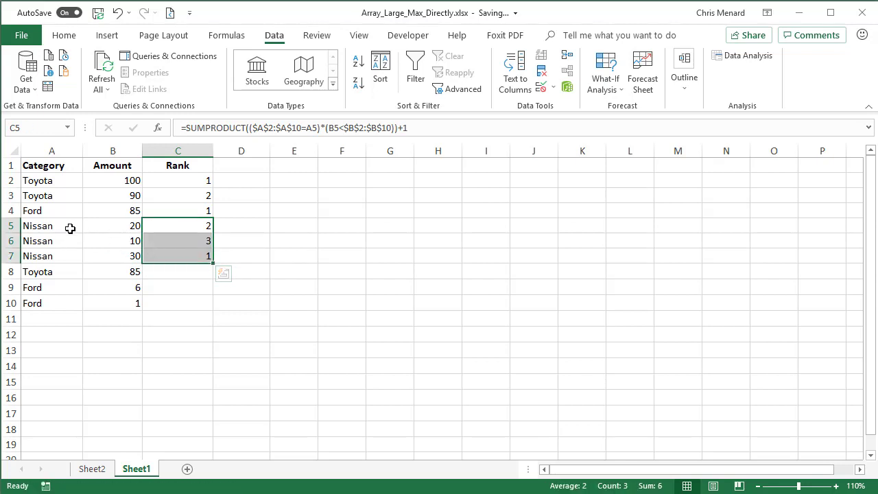
- Change the first Nissan amount in B5 to 60 and check the re-ranked Nissan rows in C5:C7
drag(53, 227, 181, 255)
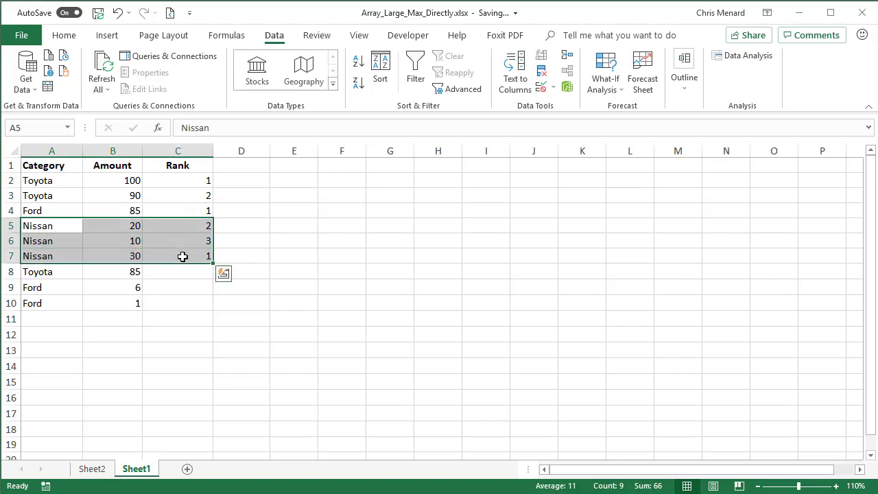
click(179, 255)
click(186, 229)
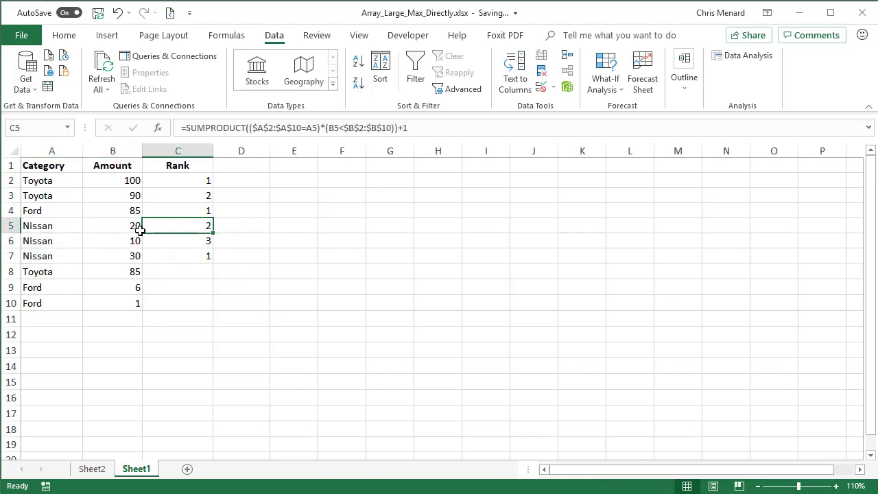
click(135, 227)
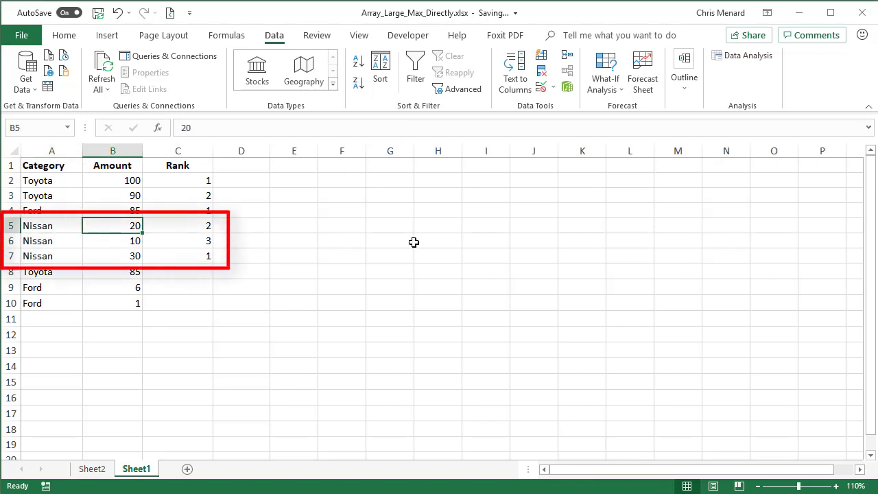
text(60)
key(Return)
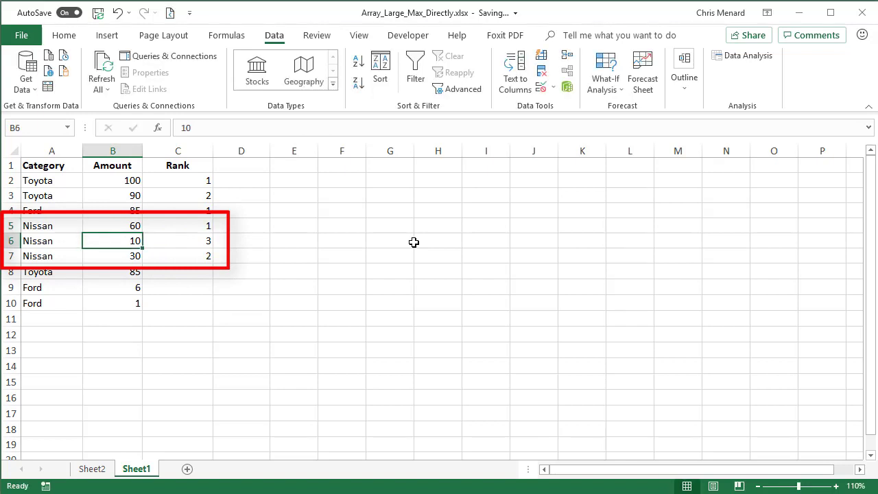
click(183, 233)
mouse_move(182, 233)
mouse_down()
mouse_move(180, 251)
mouse_move(218, 278)
mouse_move(219, 306)
mouse_up()
click(195, 257)
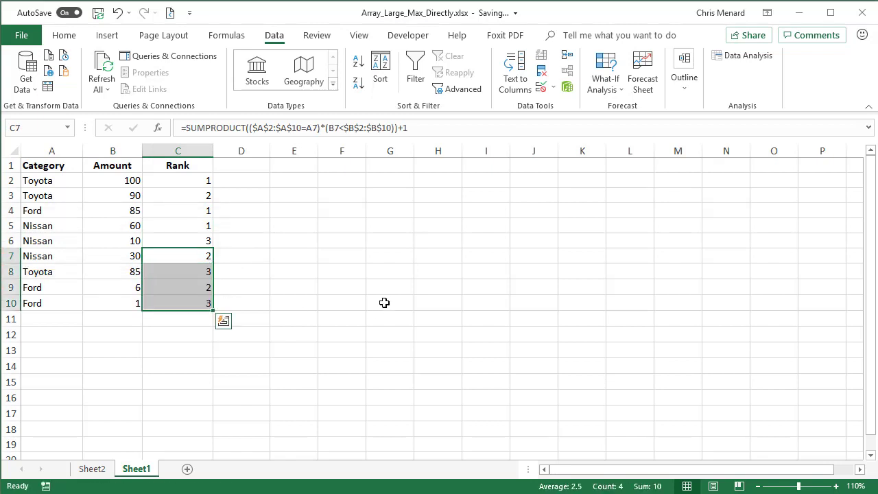
click(122, 183)
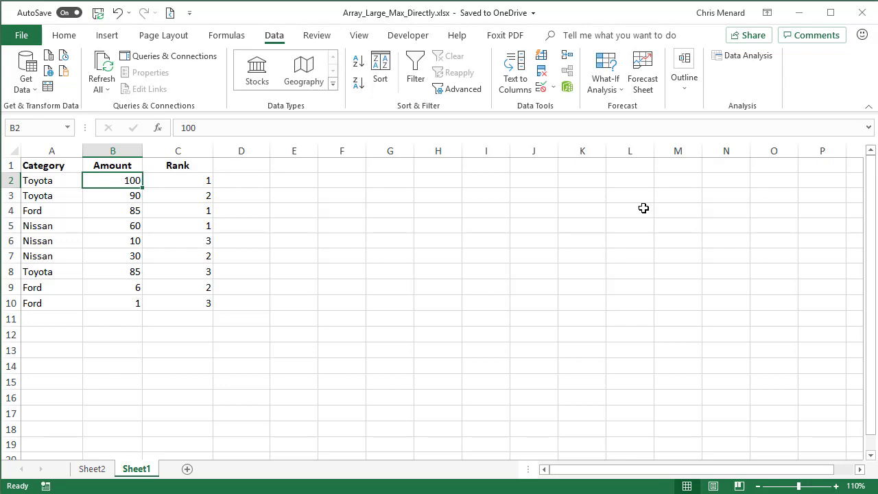
- Change Toyota's first amount in B2 to 60, then check the recalculated rank formula in C2
text(60)
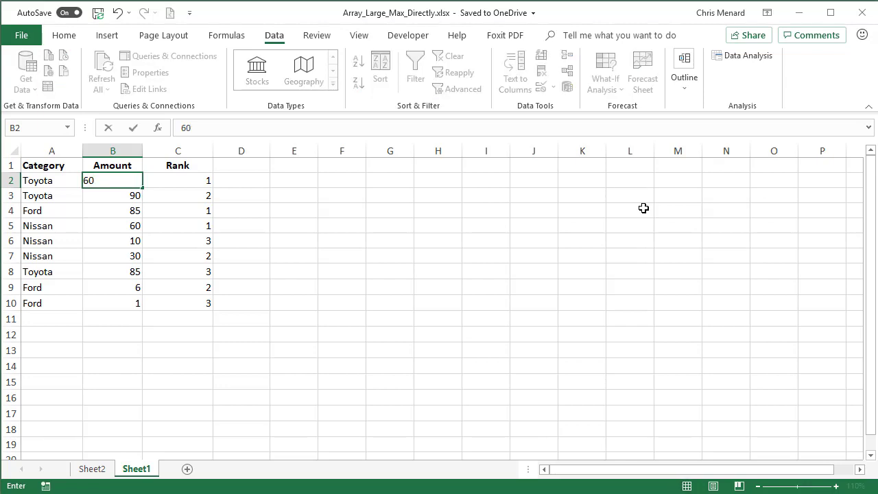
key(ctrl+Return)
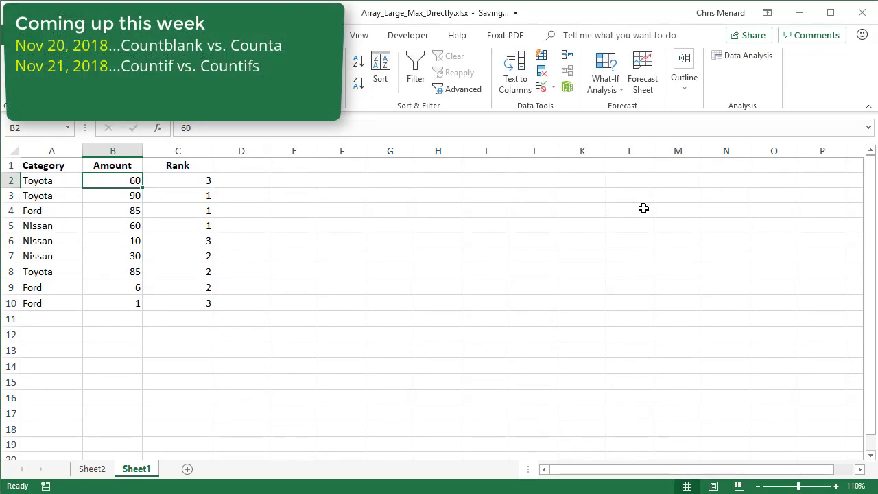
click(195, 179)
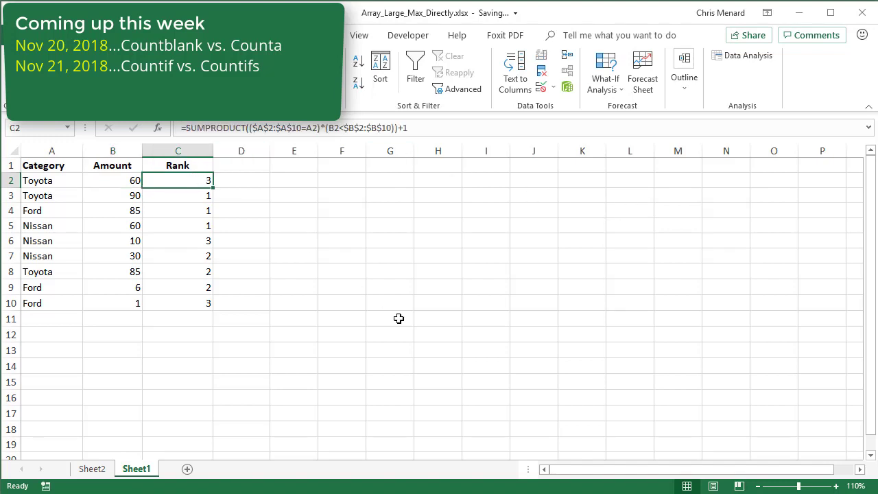